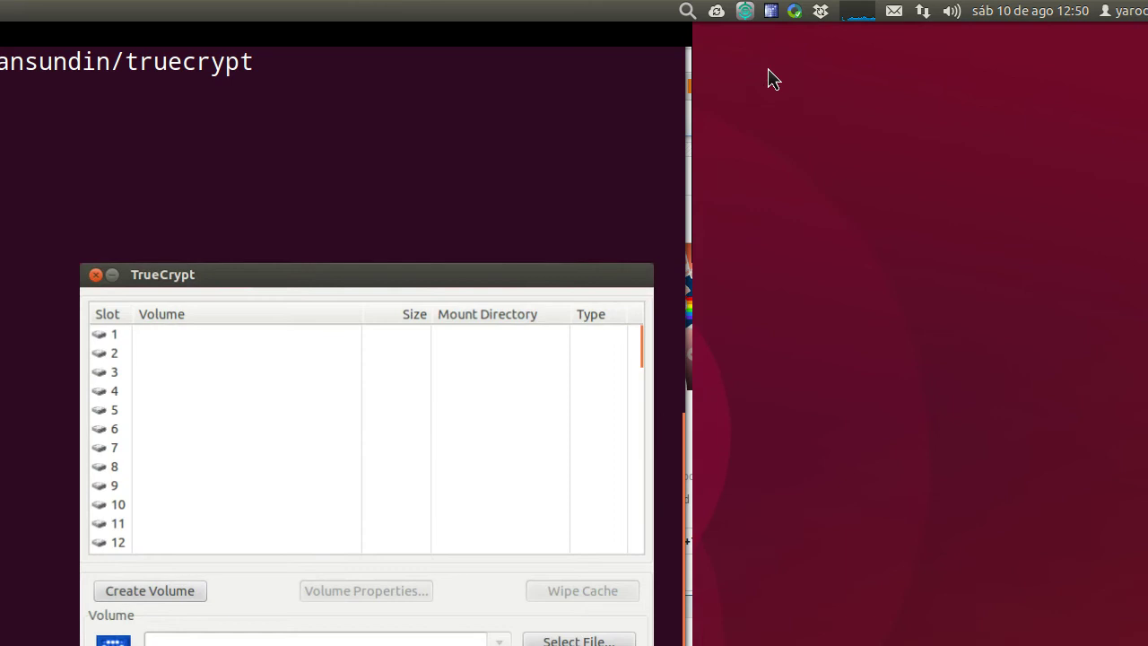
Start creating a volume as an encrypted file container and choose the standard TrueCrypt volume type
left_click(769, 70)
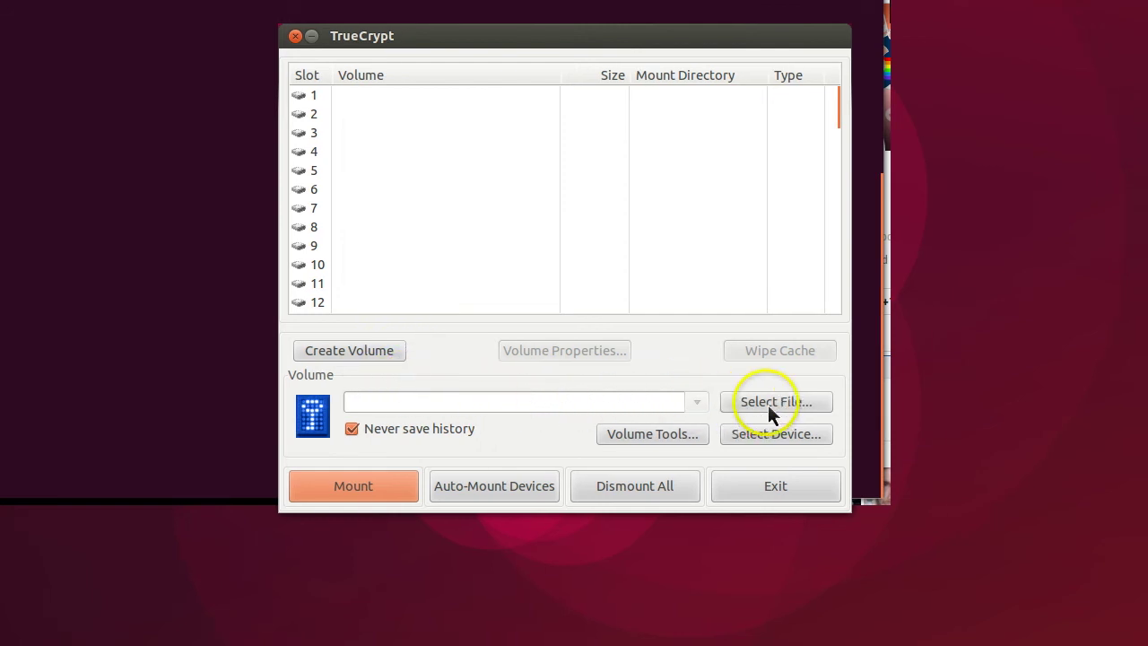
left_click(349, 355)
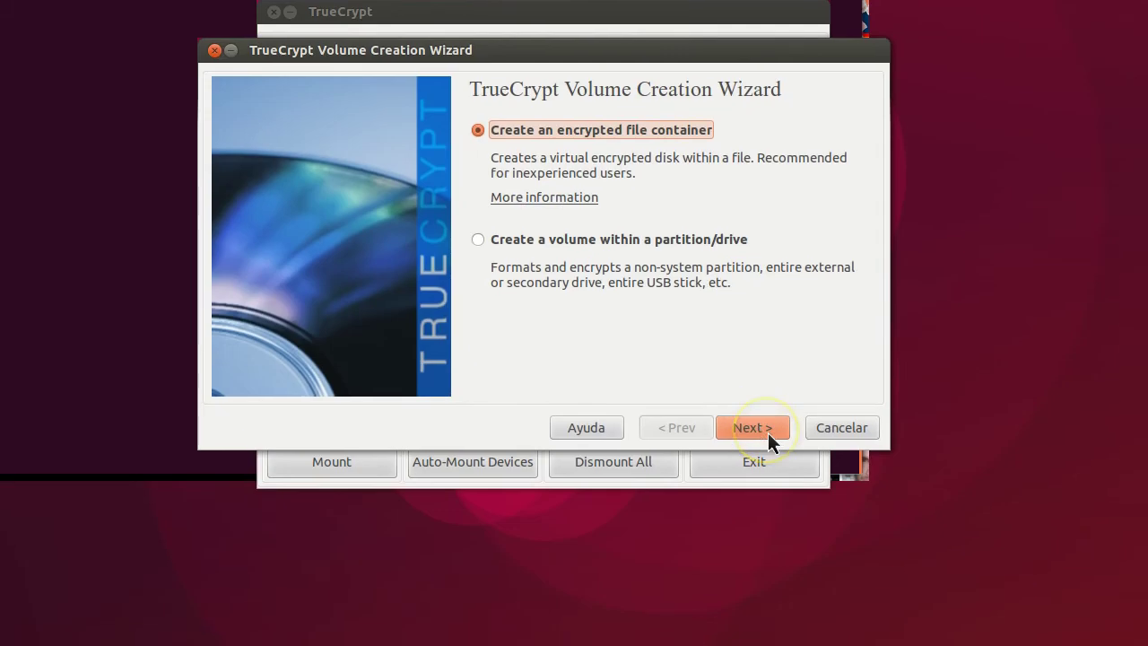
left_click(880, 501)
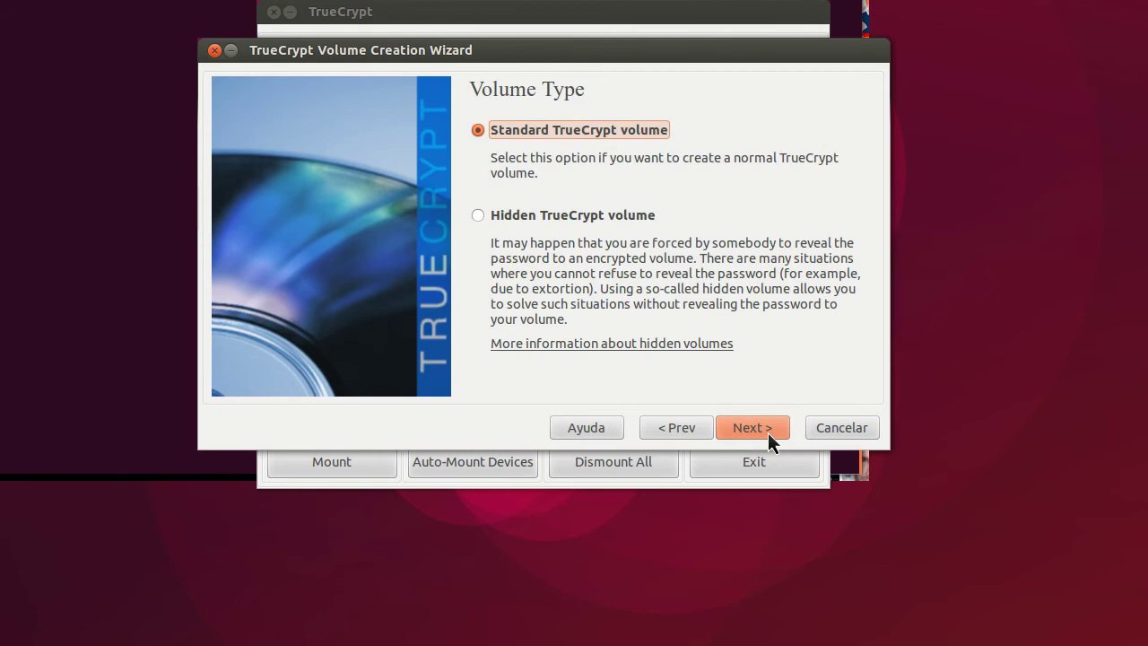
left_click(768, 432)
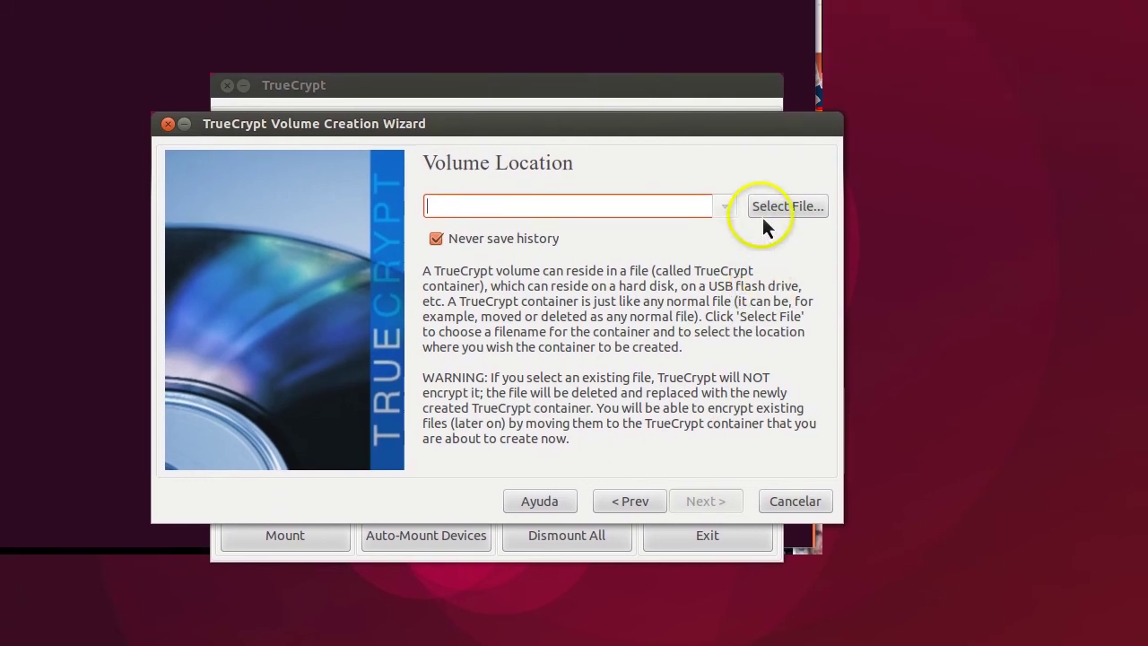
Browse for the new volume's location and open the Descargas folder
left_click(777, 158)
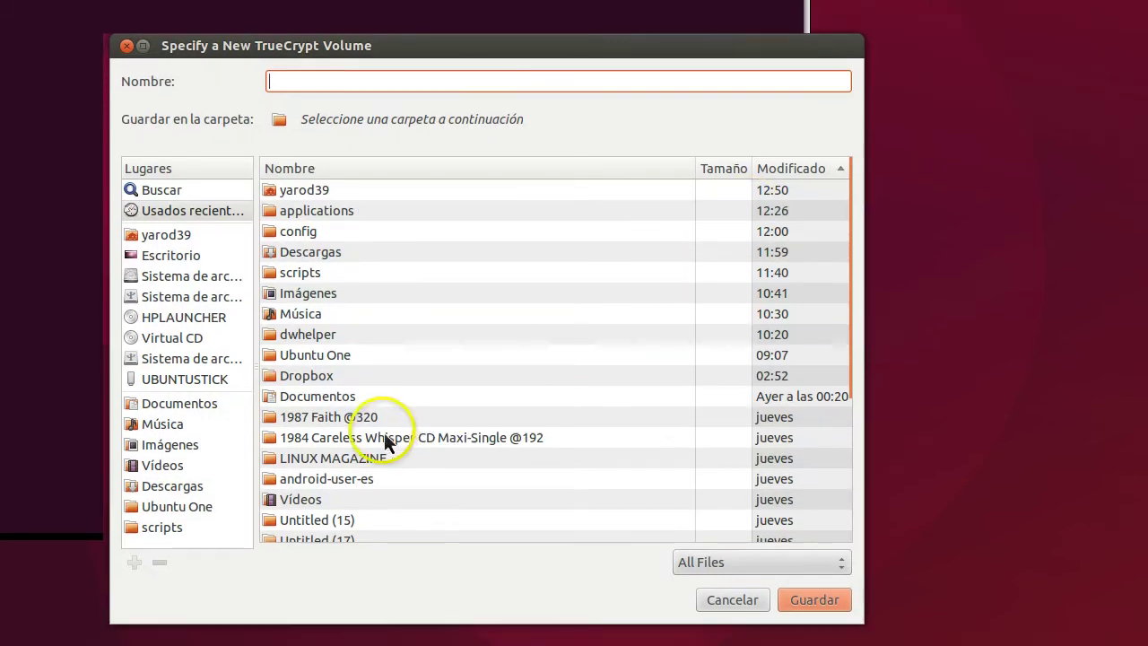
scroll(384, 457, "down", 5)
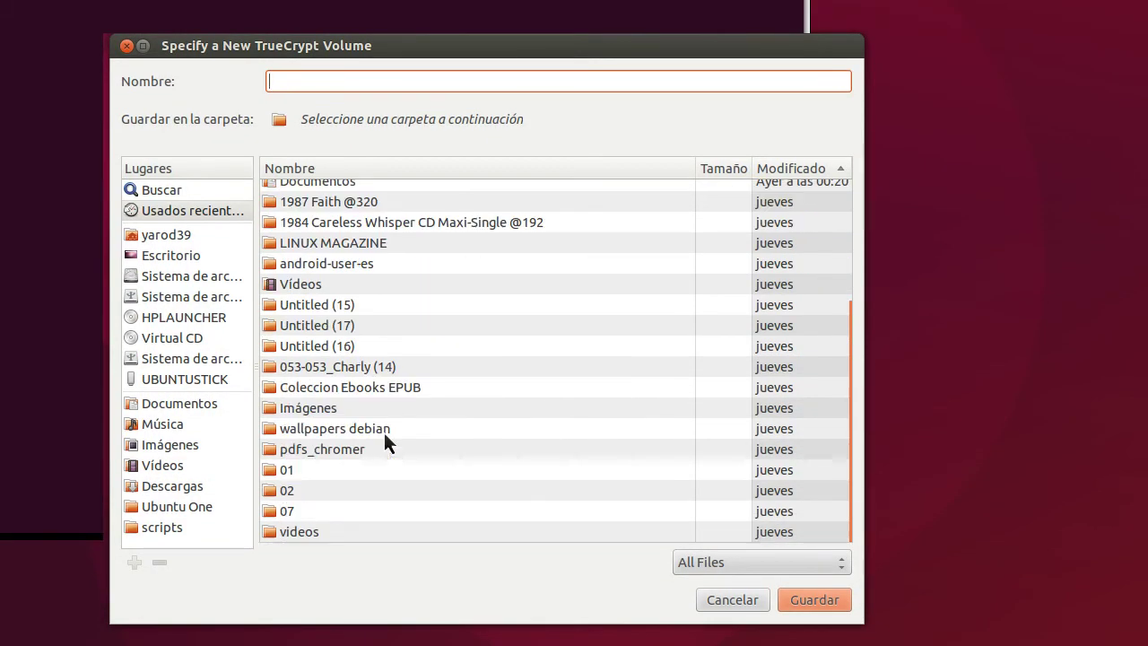
scroll(384, 432, "up", 3)
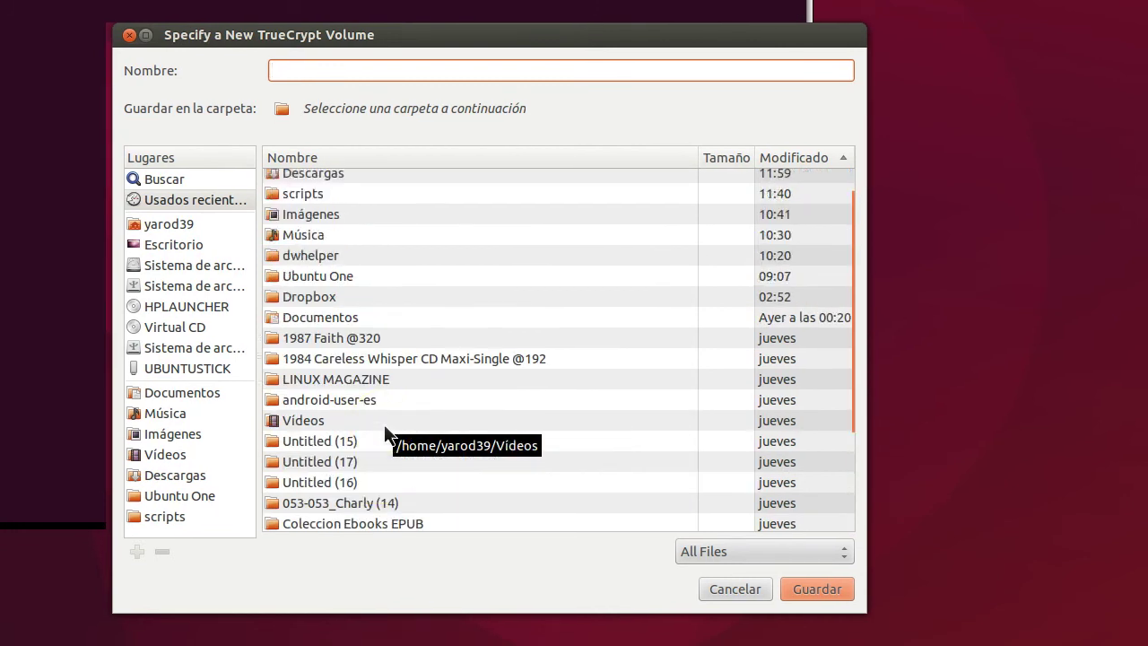
scroll(386, 435, "up", 2)
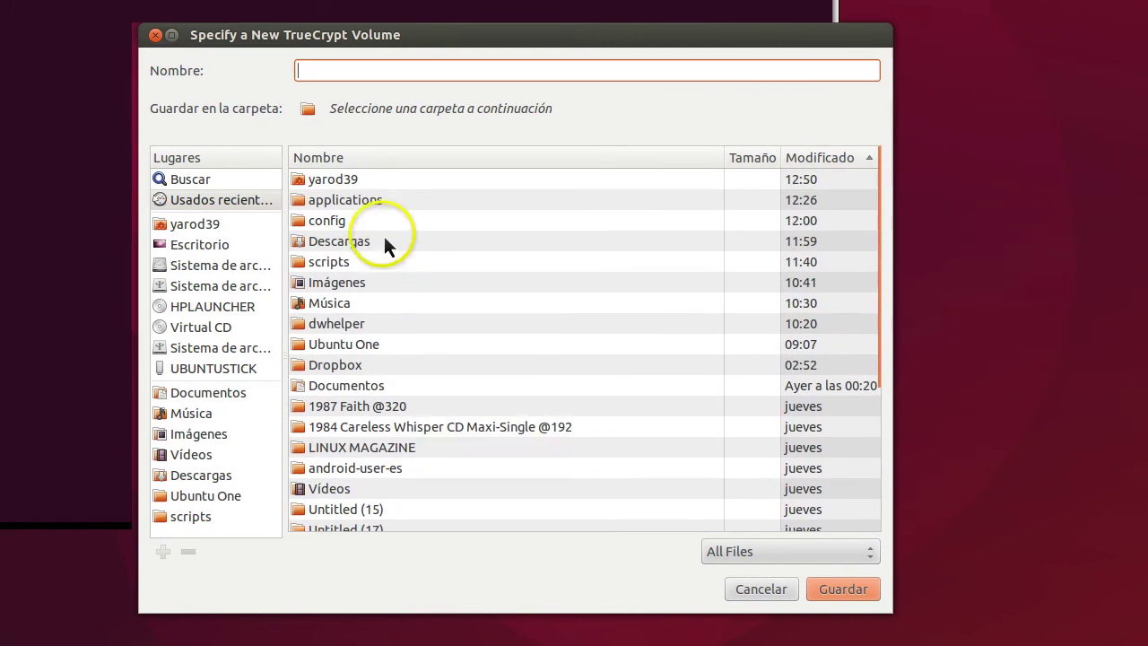
double_click(385, 240)
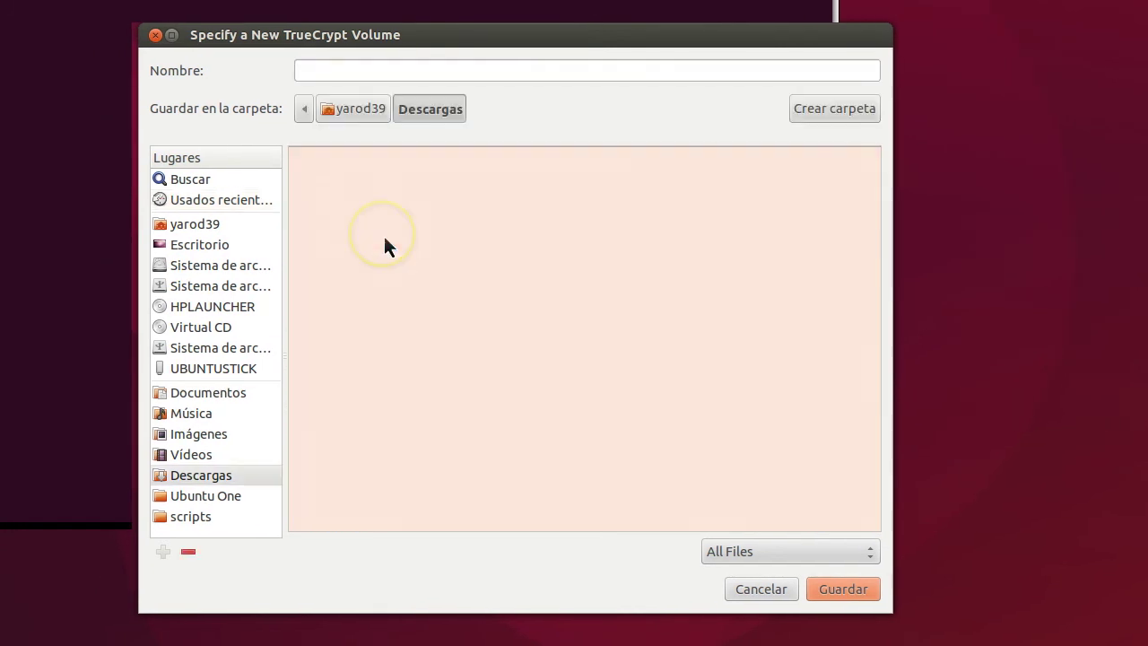
Choose ubuntu-ambiance-theme-for-0.9.1.55.zip in Descargas as the volume file, agree to replace it and continue to the encryption options
scroll(385, 241, "down", 10)
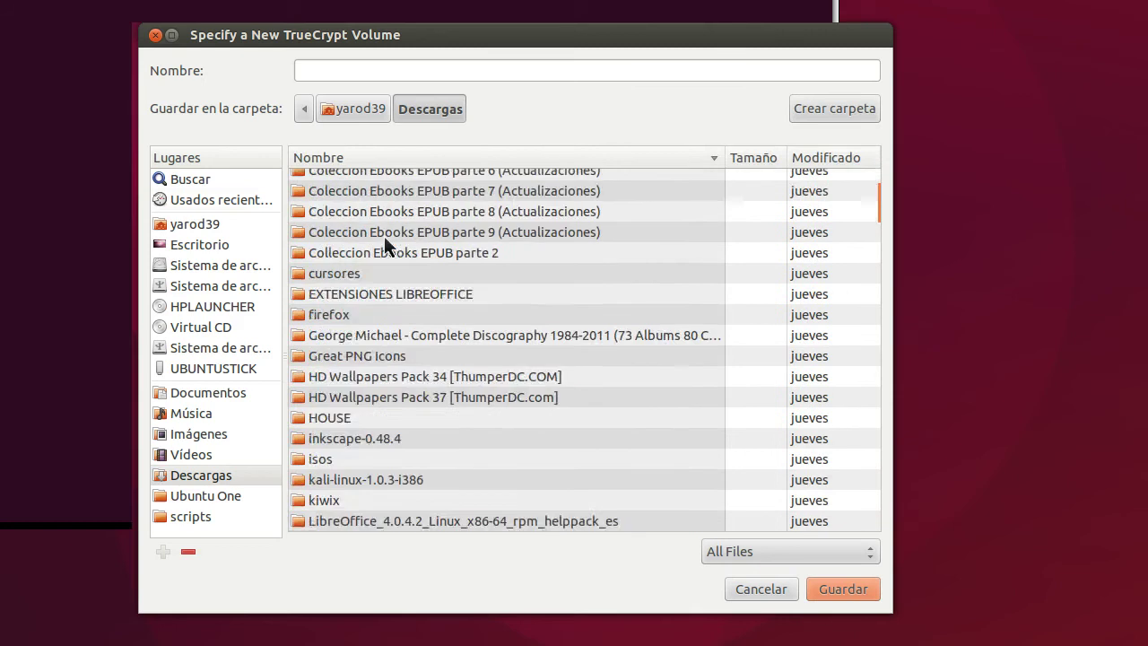
scroll(384, 236, "down", 6)
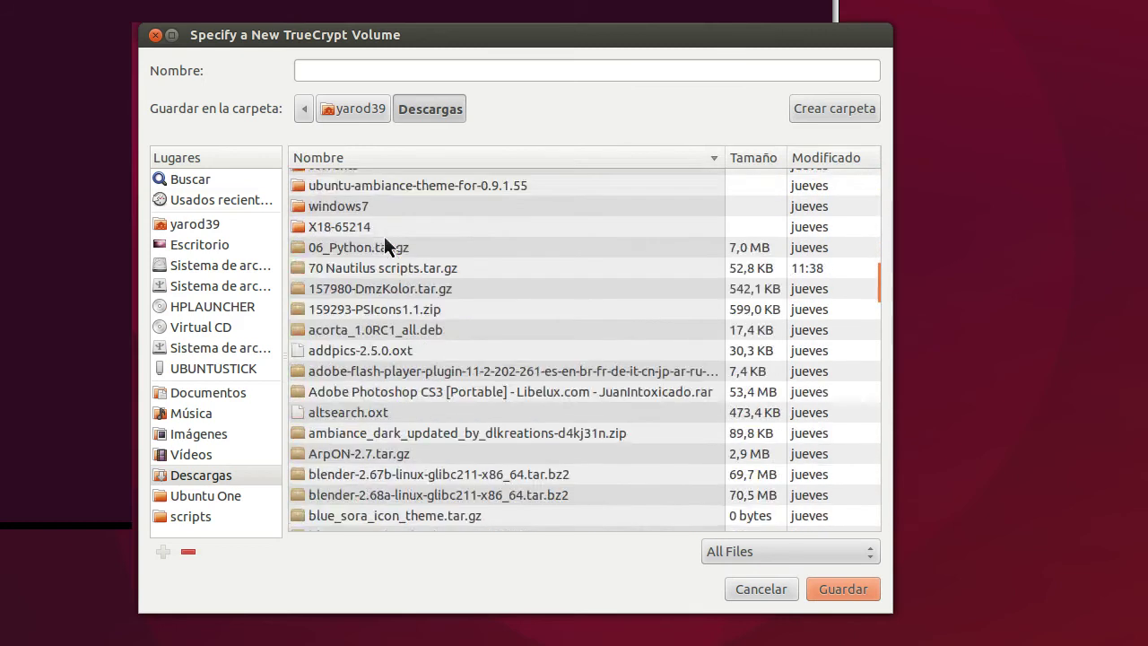
scroll(384, 236, "down", 5)
scroll(384, 236, "down", 12)
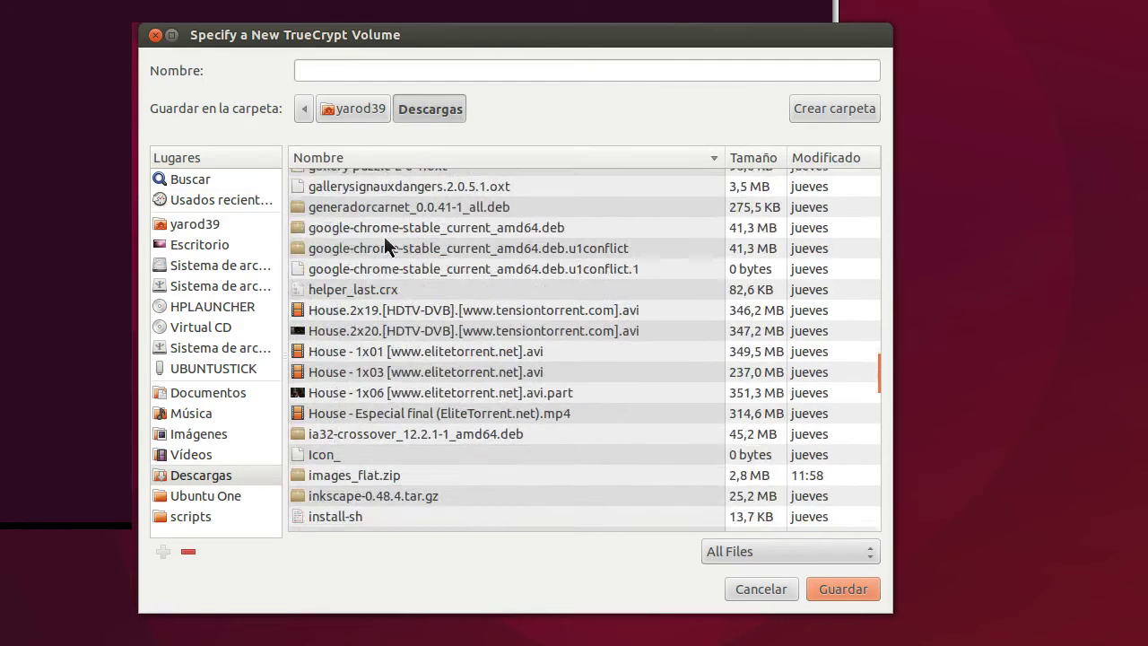
scroll(384, 237, "down", 7)
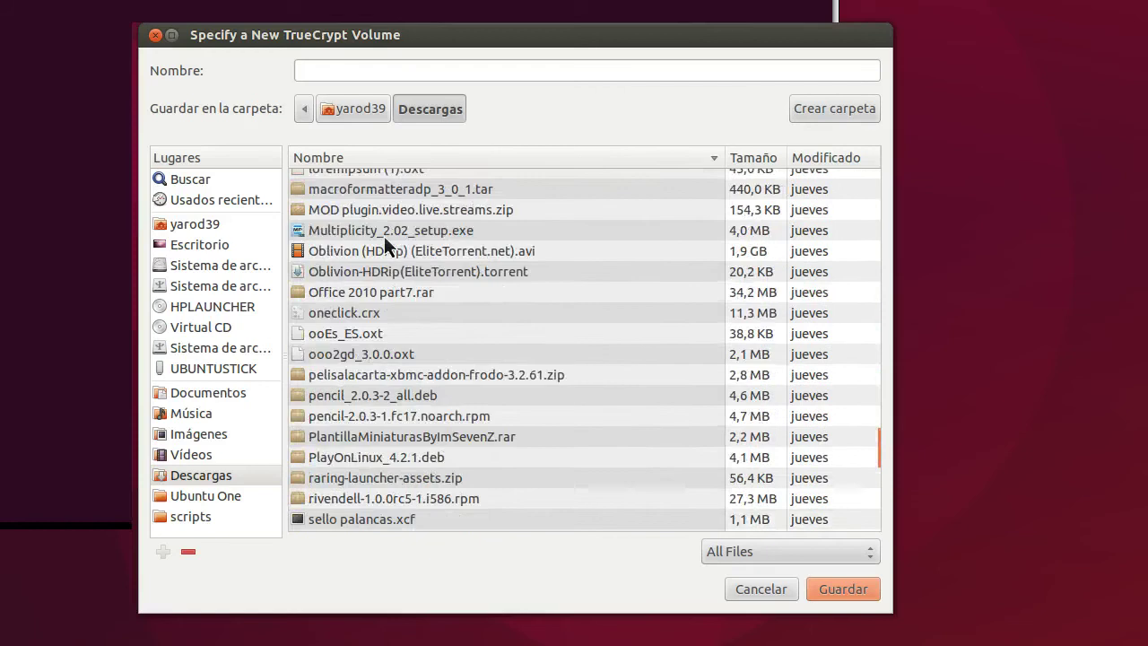
scroll(384, 236, "down", 4)
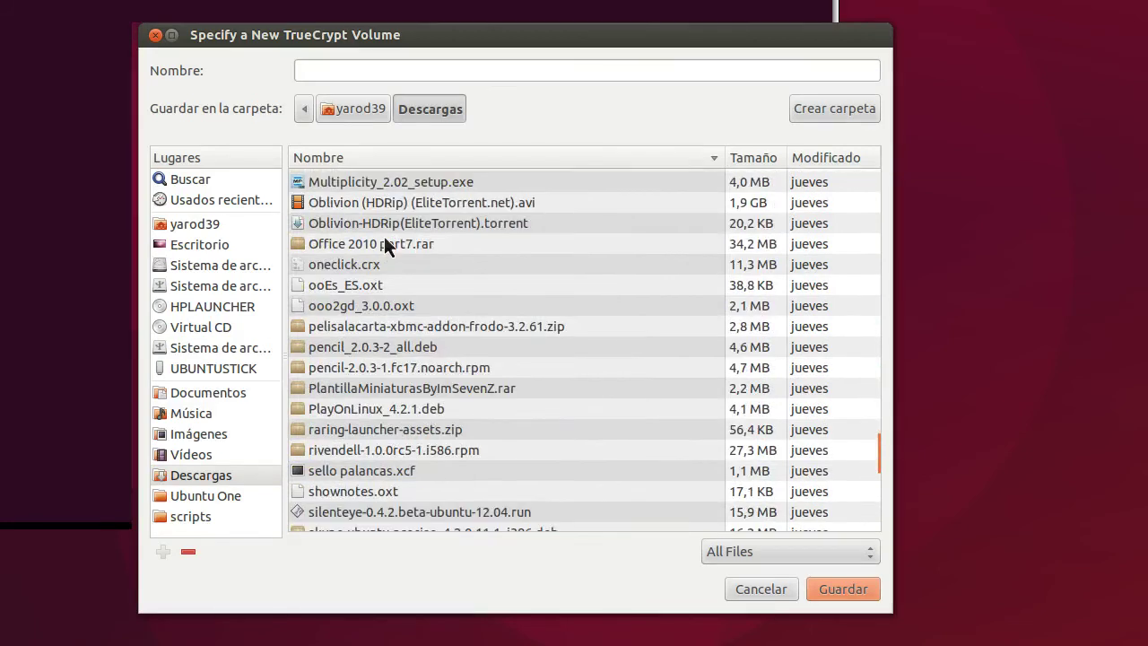
scroll(385, 237, "down", 8)
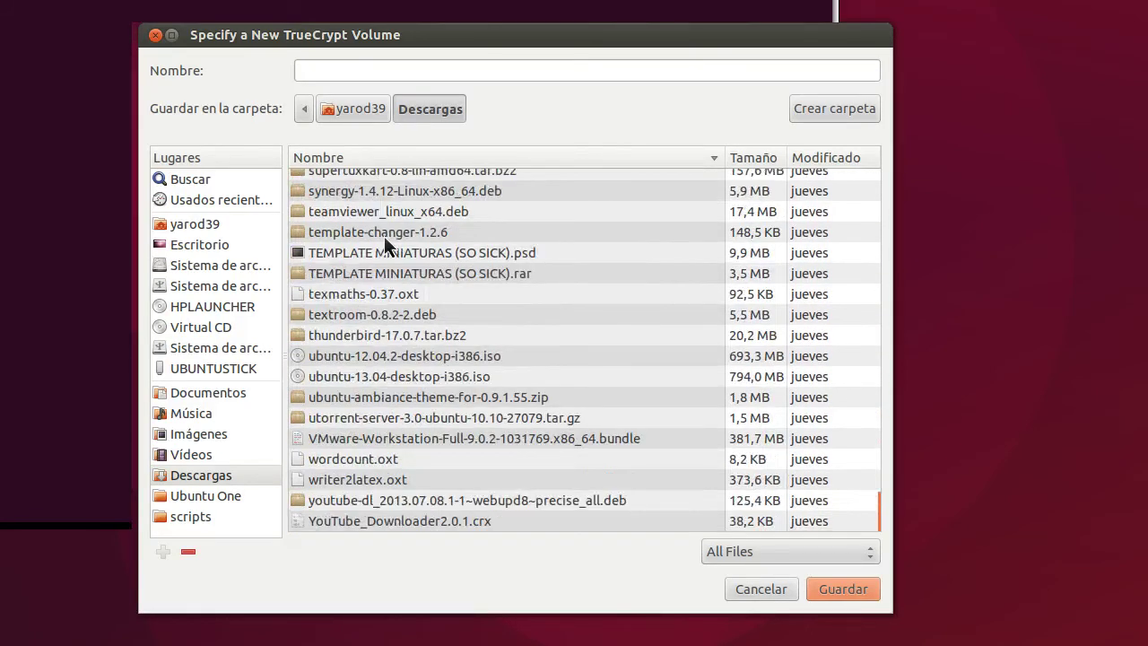
left_click(375, 404)
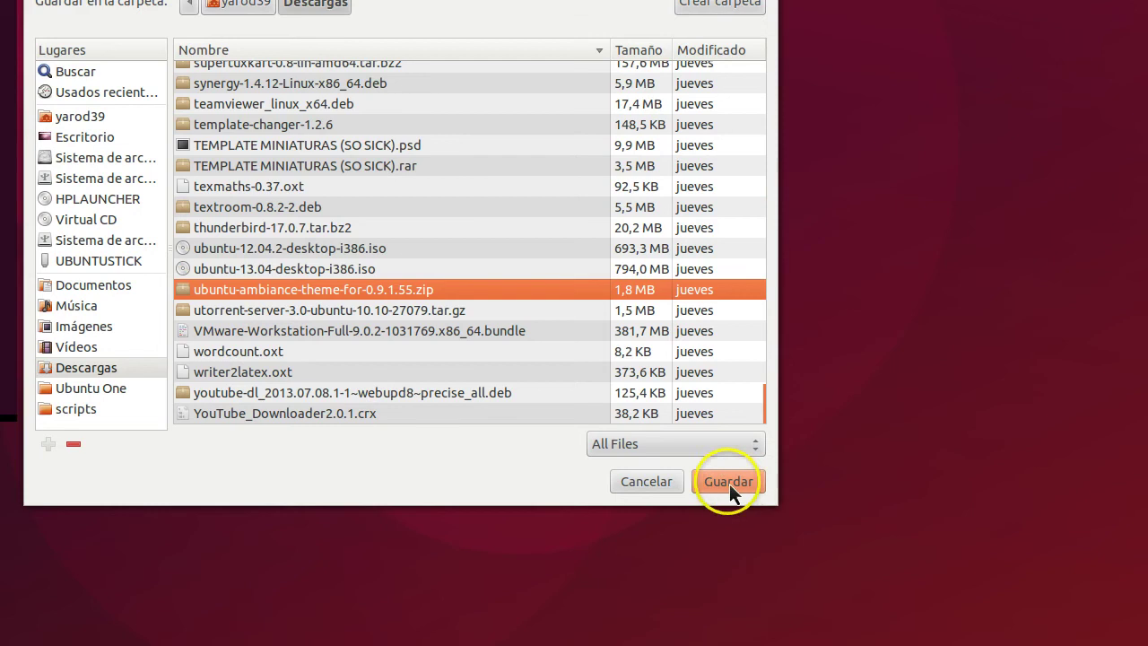
left_click(874, 594)
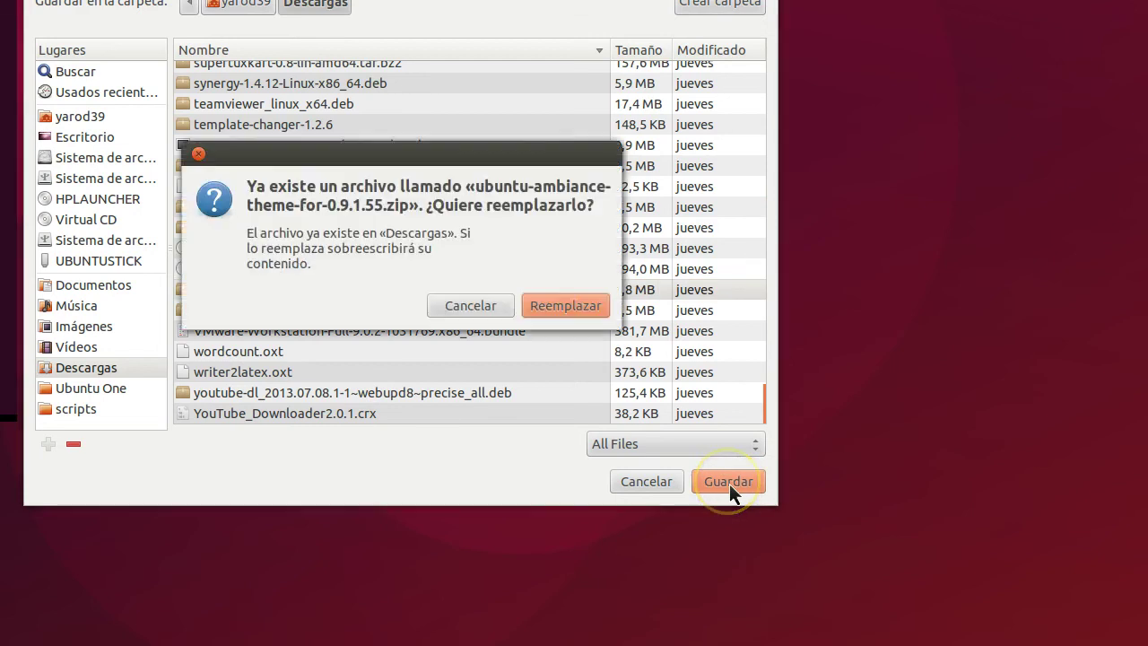
left_click(565, 306)
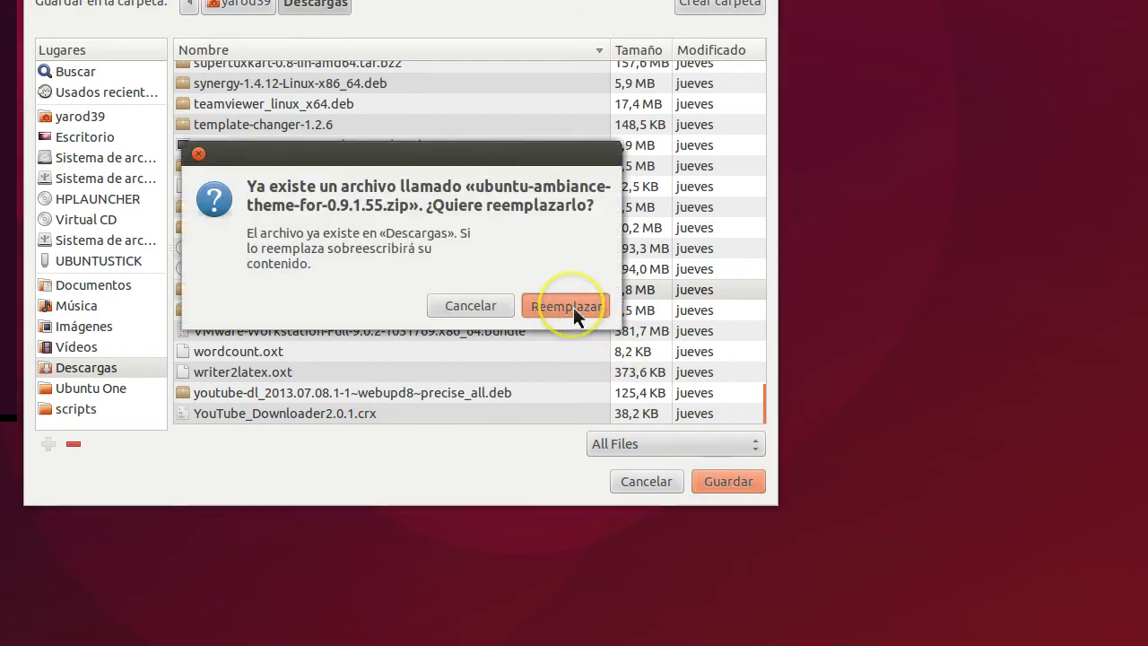
left_click(616, 370)
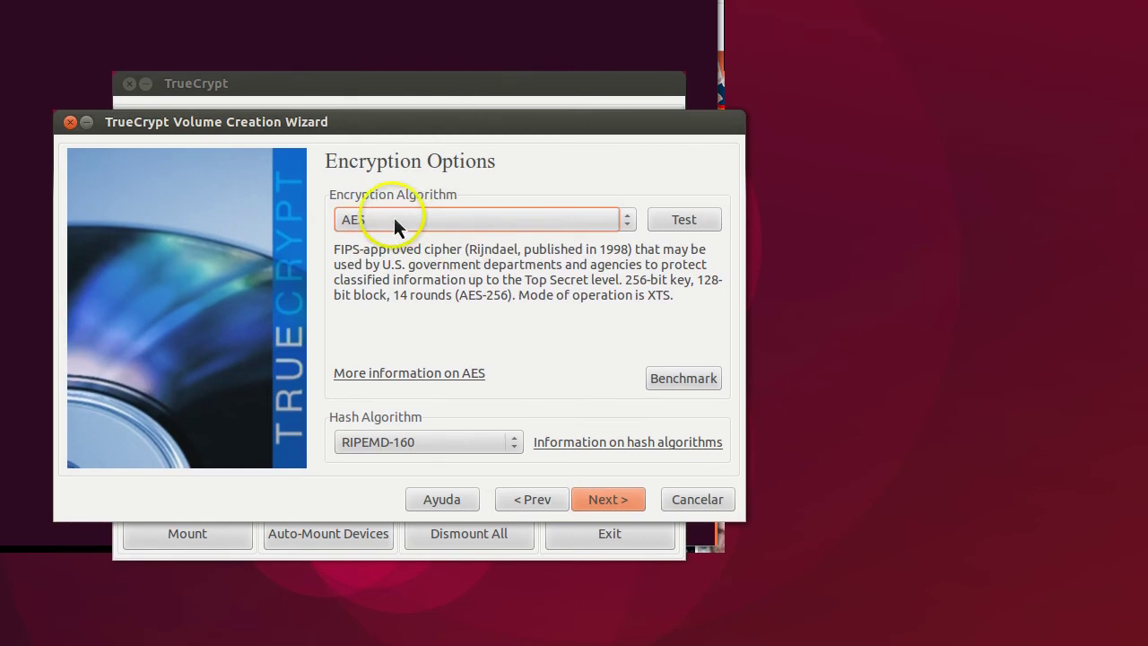
Review the encryption algorithm choices, keep AES with the RIPEMD-160 hash and continue to the volume size
left_click(628, 224)
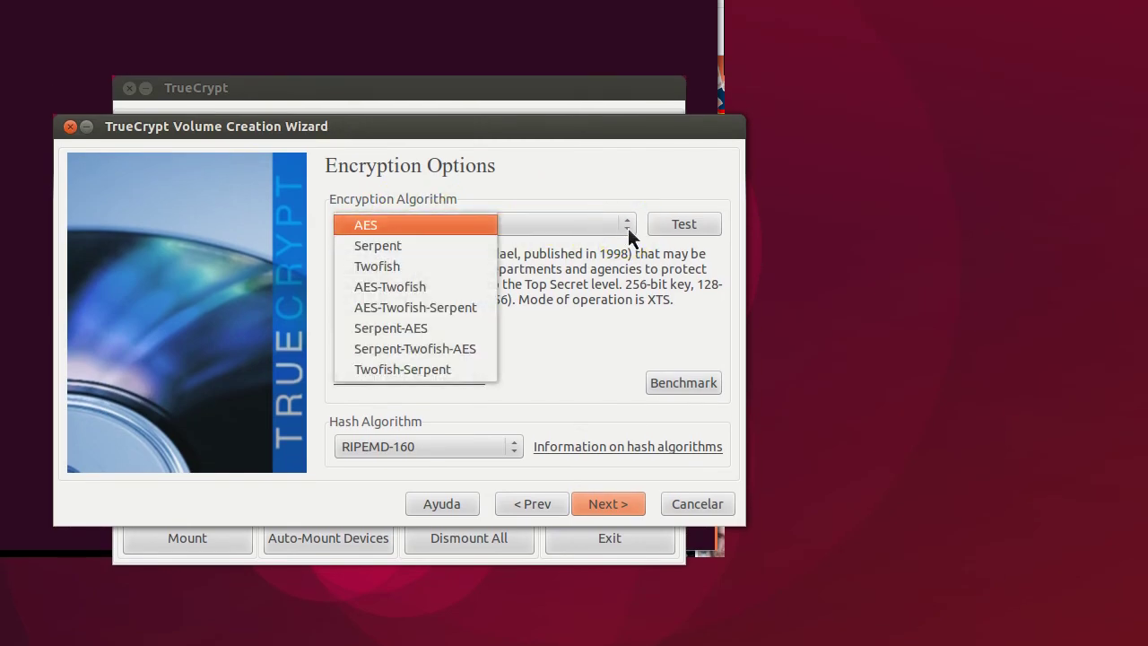
left_click(628, 228)
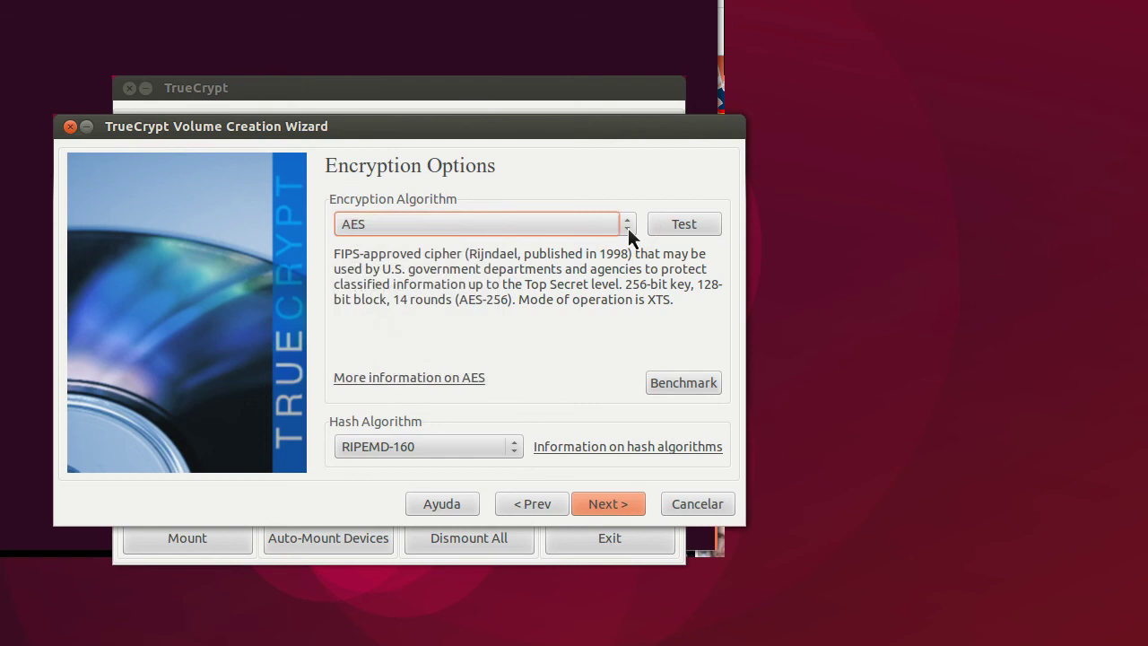
left_click(536, 255)
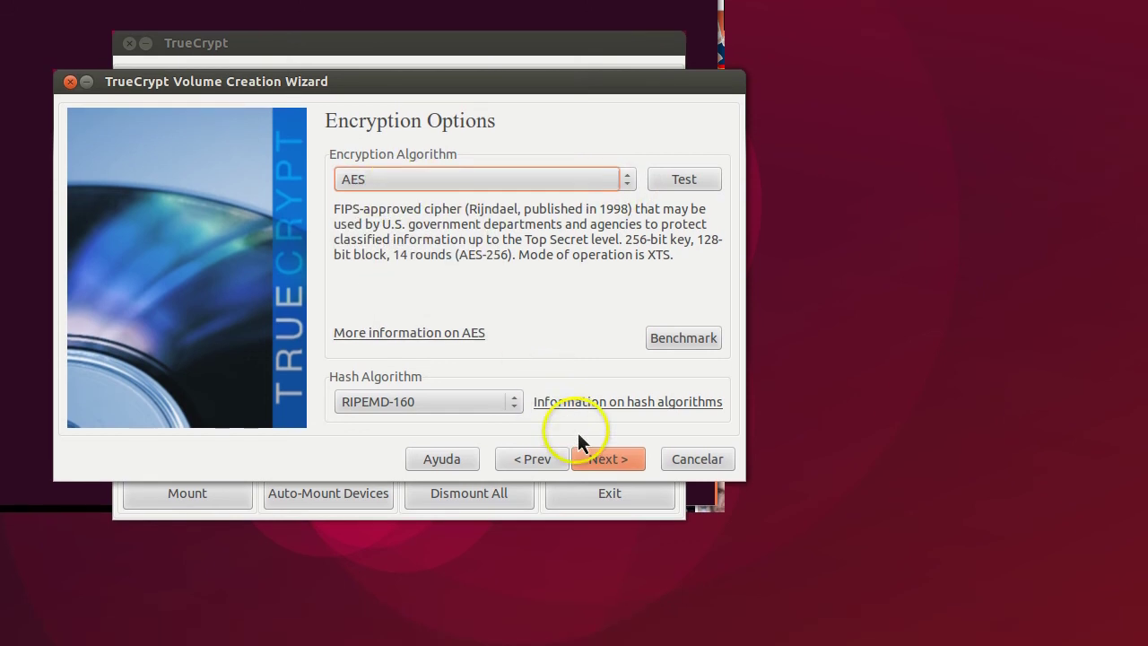
left_click(609, 458)
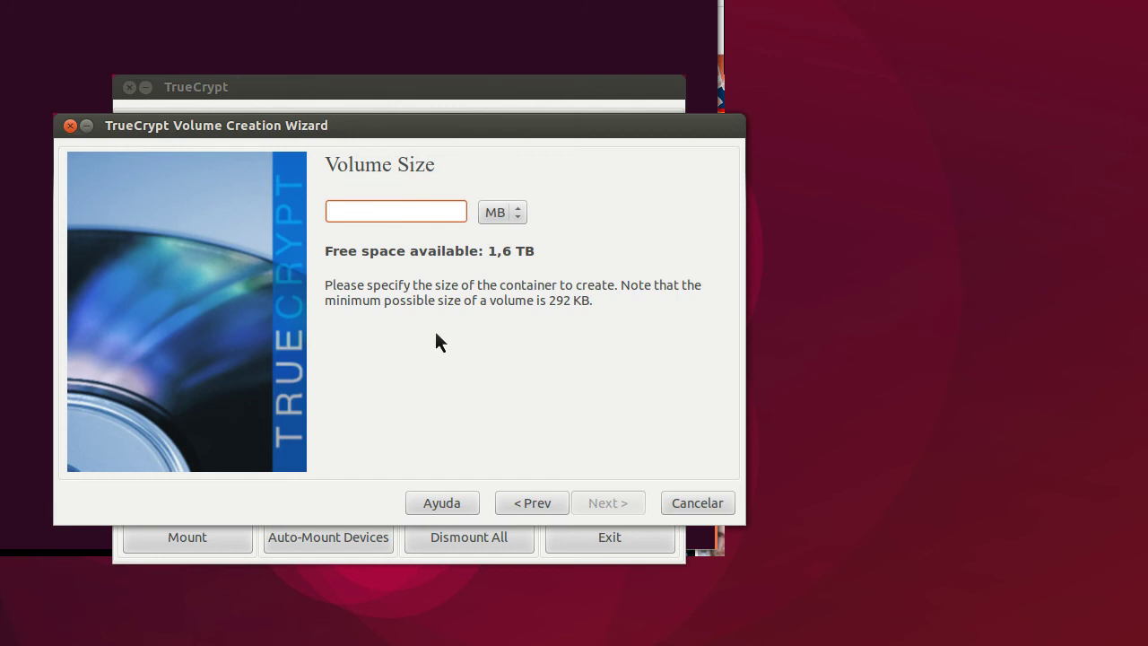
Set the volume size to 10 MB and continue to the volume password
type("1")
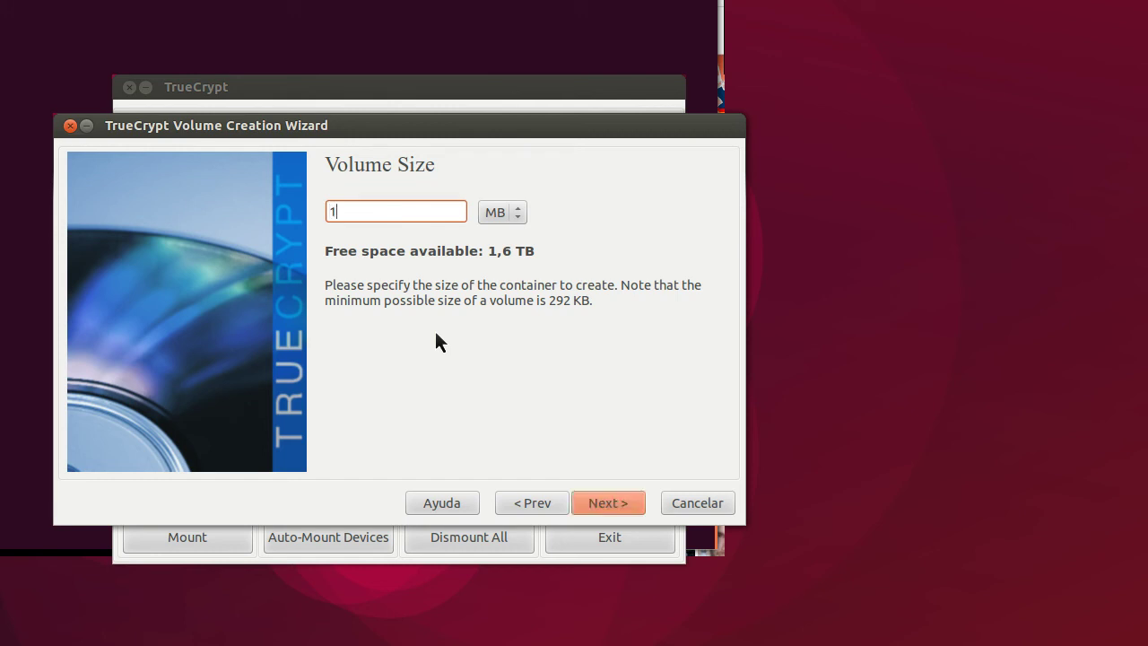
type("8")
key("BackSpace")
type("9")
key("BackSpace")
type("0")
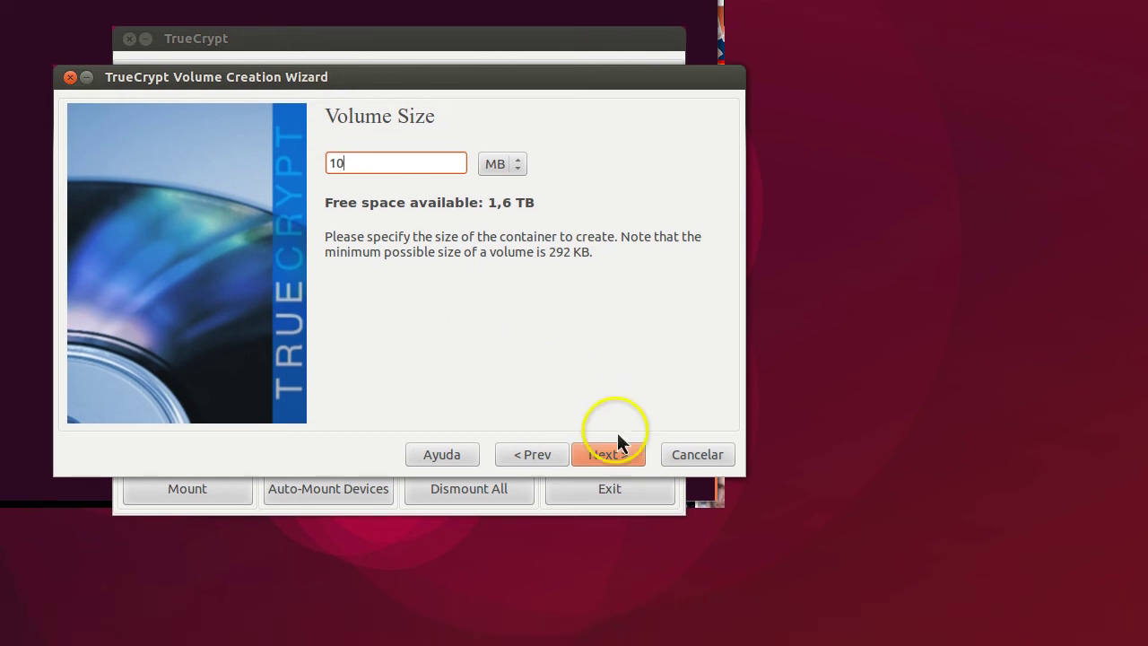
left_click(618, 509)
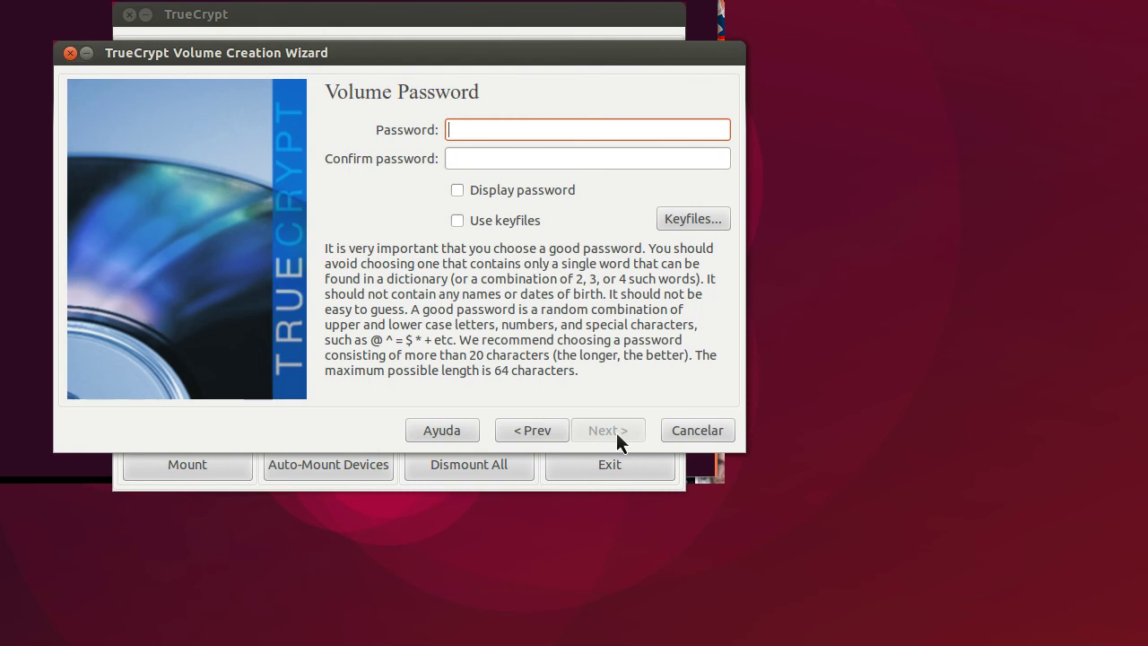
Enter and confirm the volume password, accept using a short one and continue to the volume format stage
type("********")
key("Tab")
type("********")
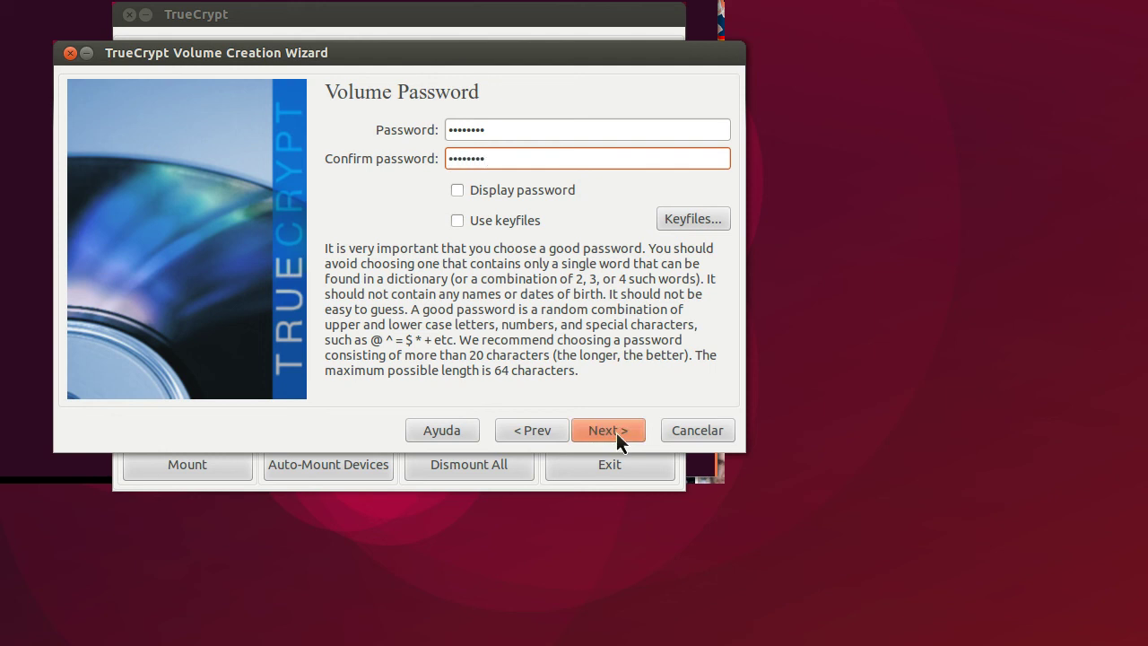
left_click(616, 432)
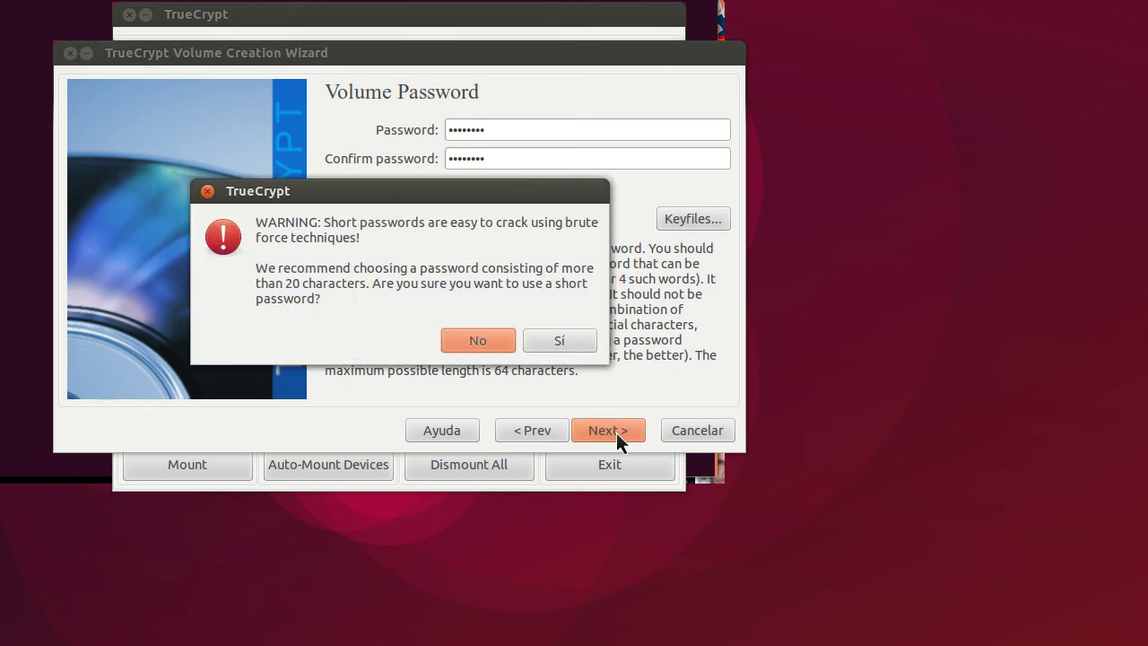
left_click(482, 349)
left_click(558, 343)
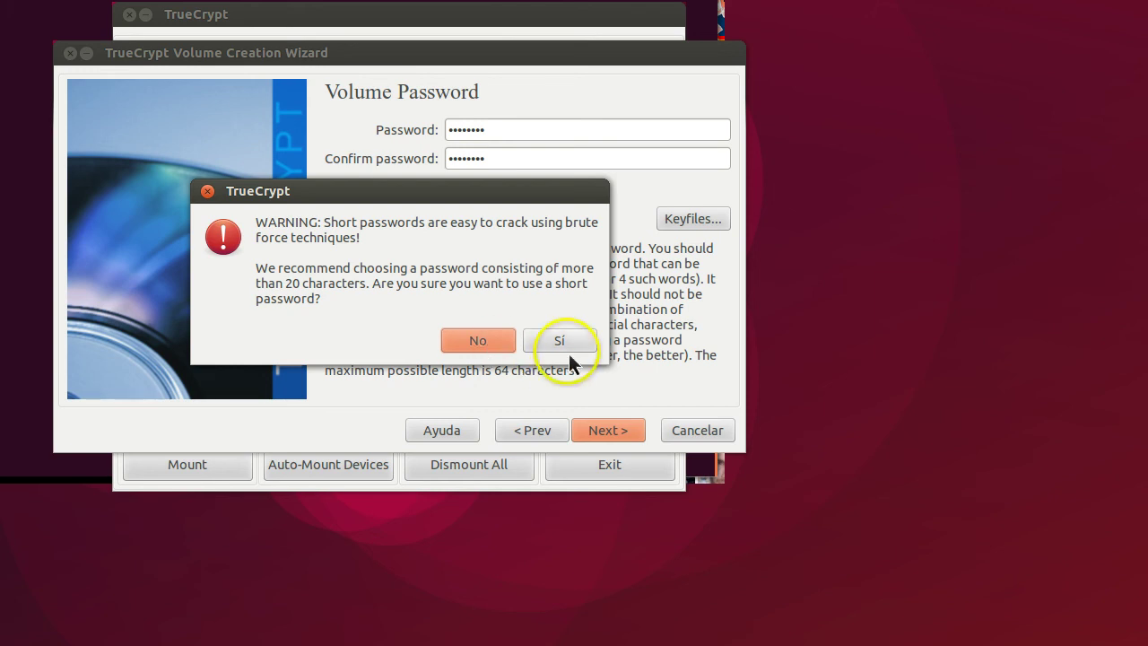
left_click(593, 426)
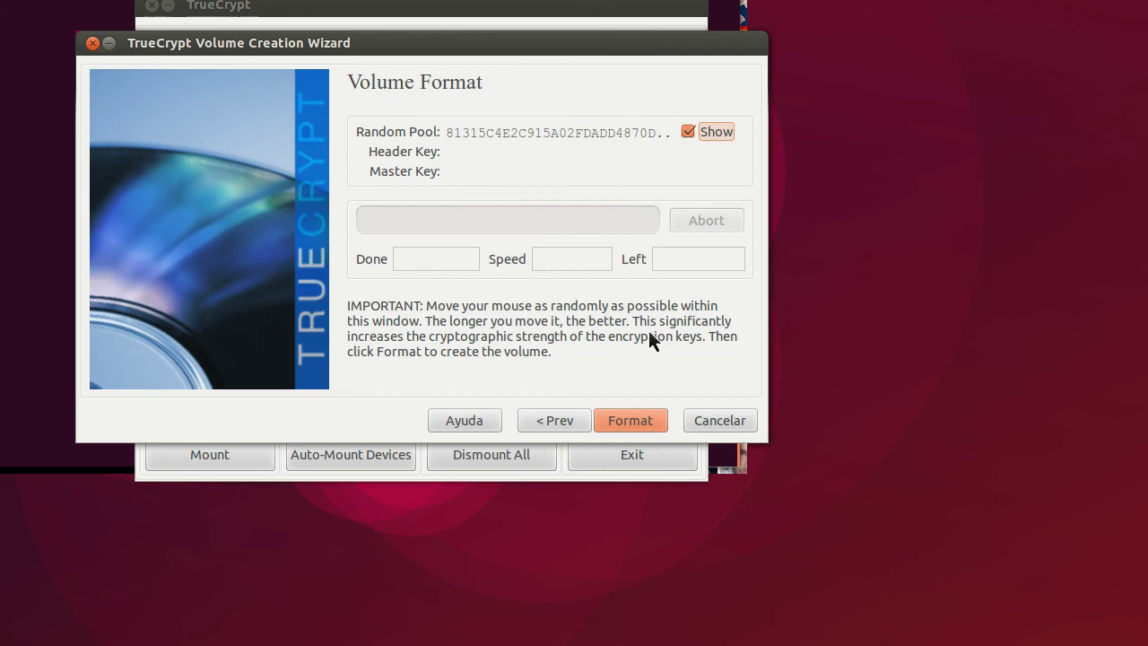
Cancel the volume creation and exit TrueCrypt, returning to the terminal window
left_click(723, 421)
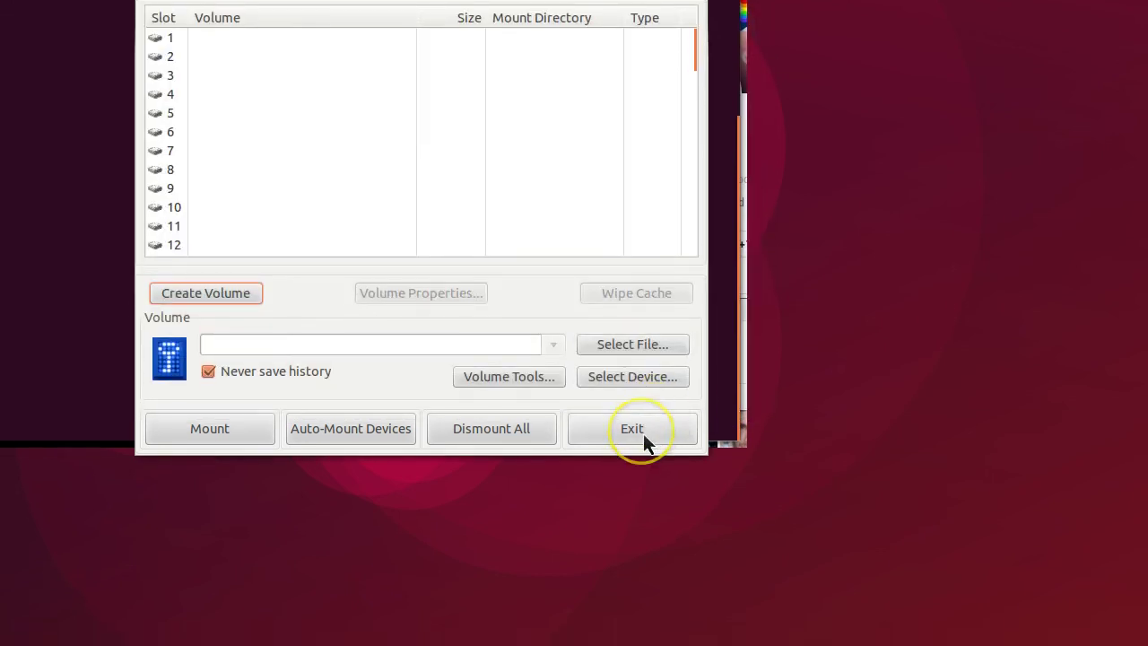
left_click(633, 429)
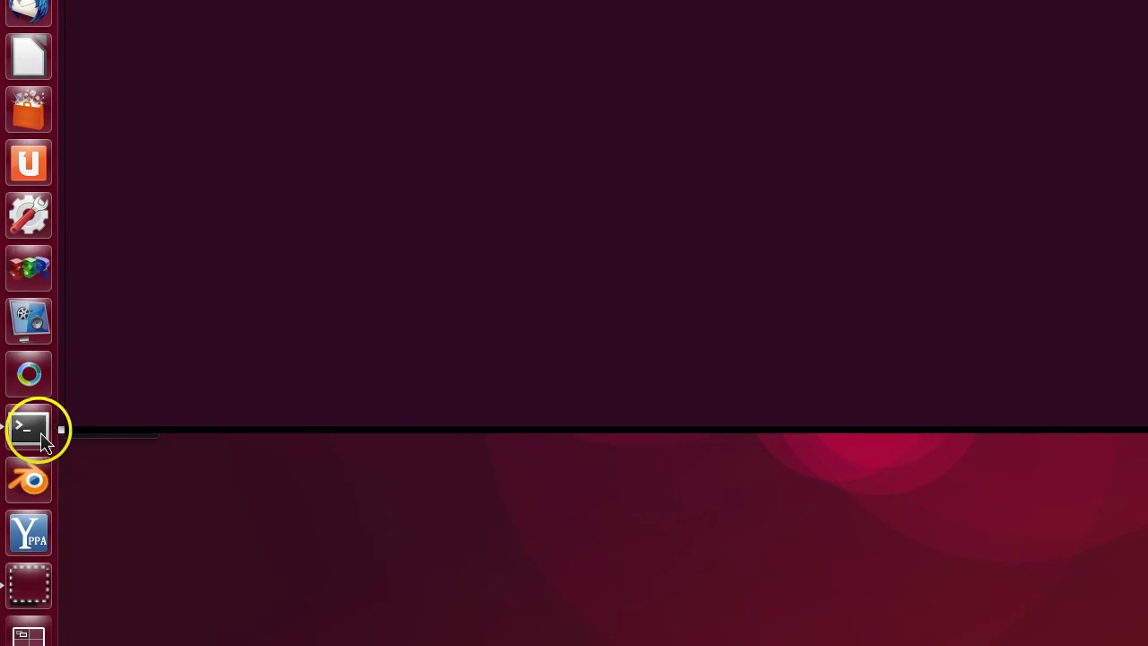
left_click(47, 438)
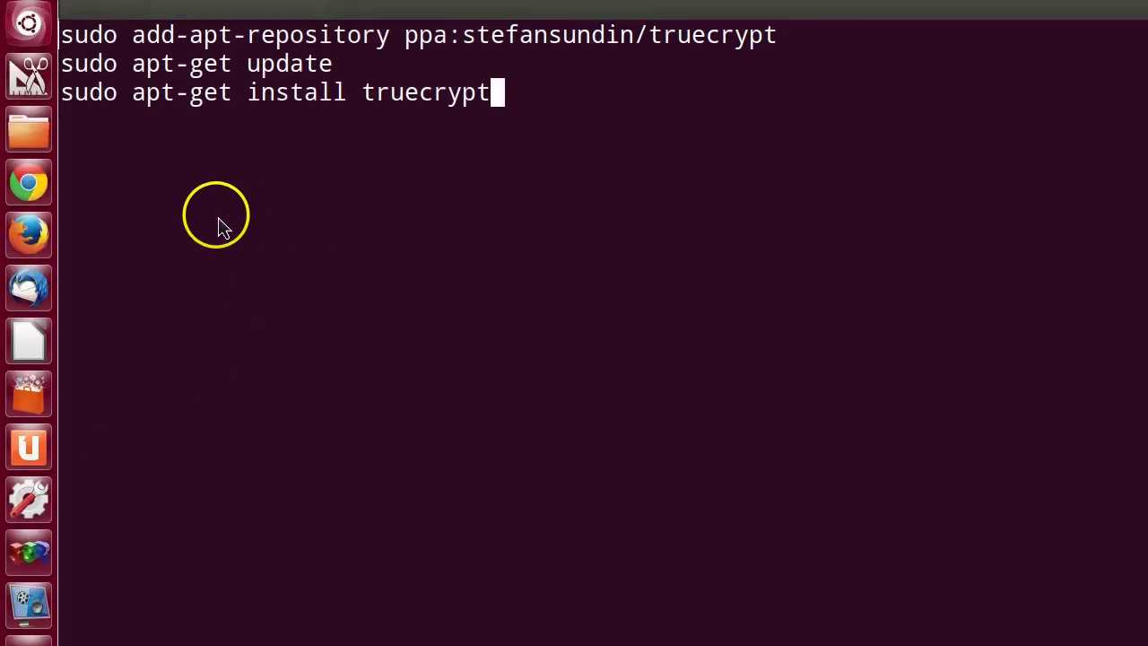